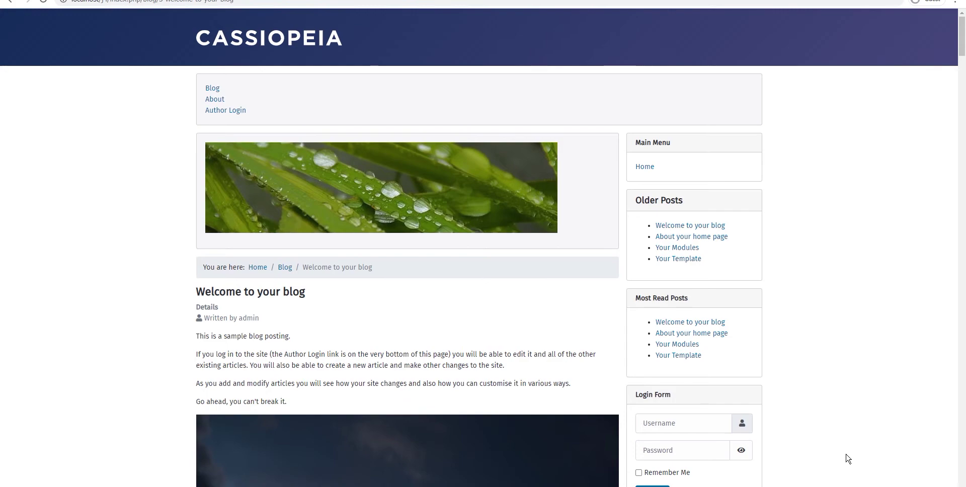
Step: Scroll the 'Welcome to your blog' article down past its images to the eagle and light-bulb photos
{"action": "scroll", "coordinate": [437, 274], "scroll_direction": "down", "scroll_amount": 5}
{"action": "scroll", "coordinate": [436, 276], "scroll_direction": "down", "scroll_amount": 20}
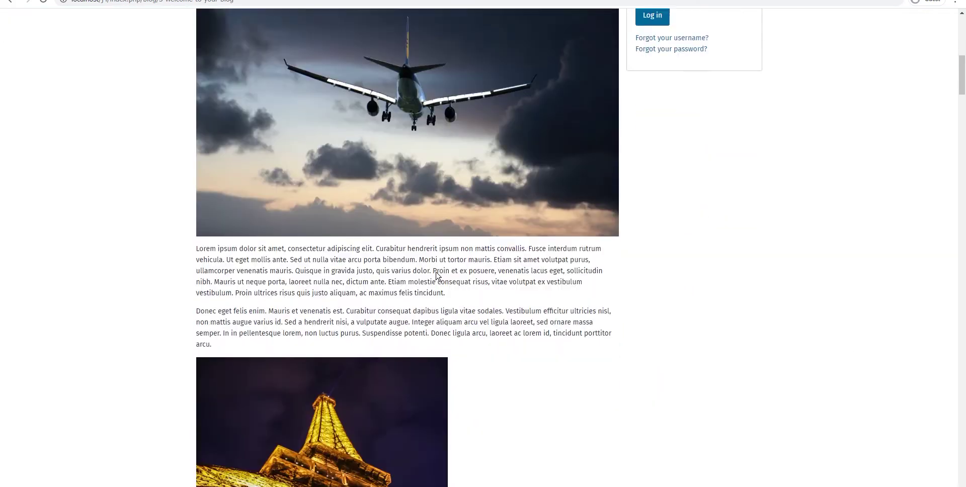
{"action": "scroll", "coordinate": [437, 273], "scroll_direction": "down", "scroll_amount": 13}
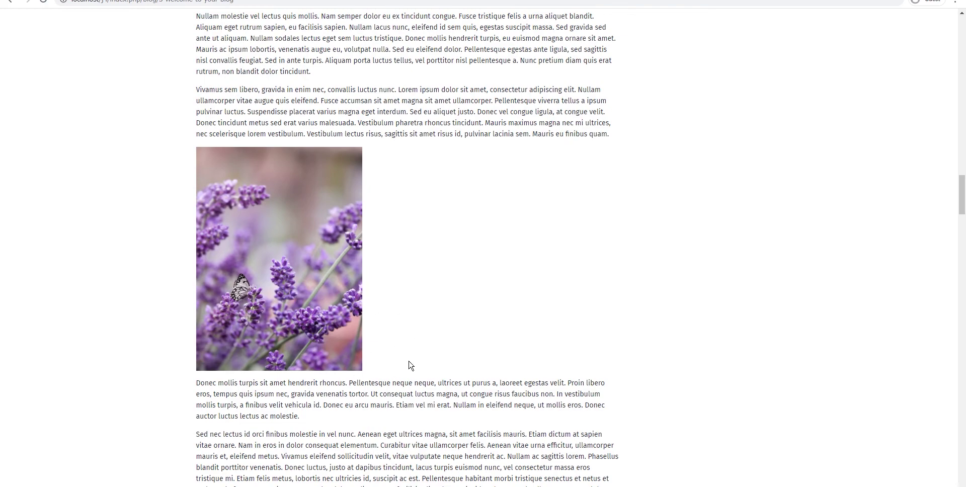
{"action": "scroll", "coordinate": [410, 366], "scroll_direction": "down", "scroll_amount": 9}
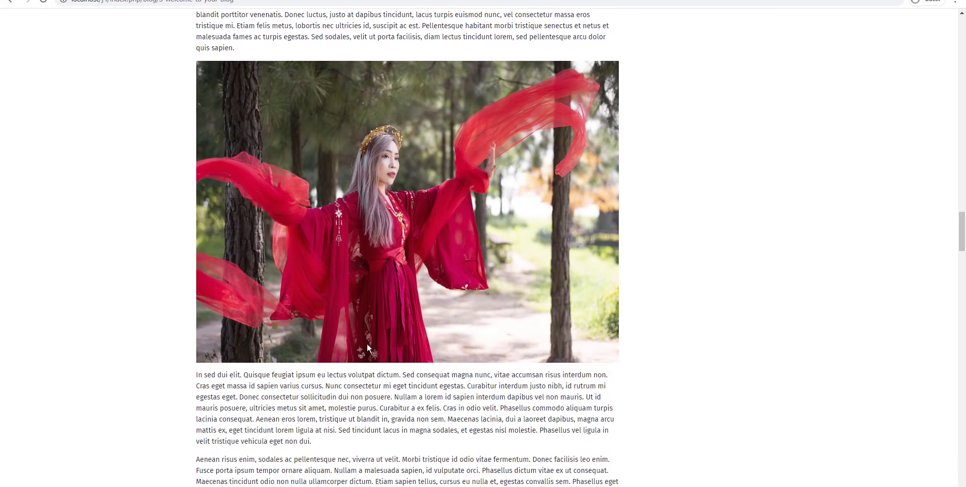
{"action": "scroll", "coordinate": [367, 344], "scroll_direction": "down", "scroll_amount": 10}
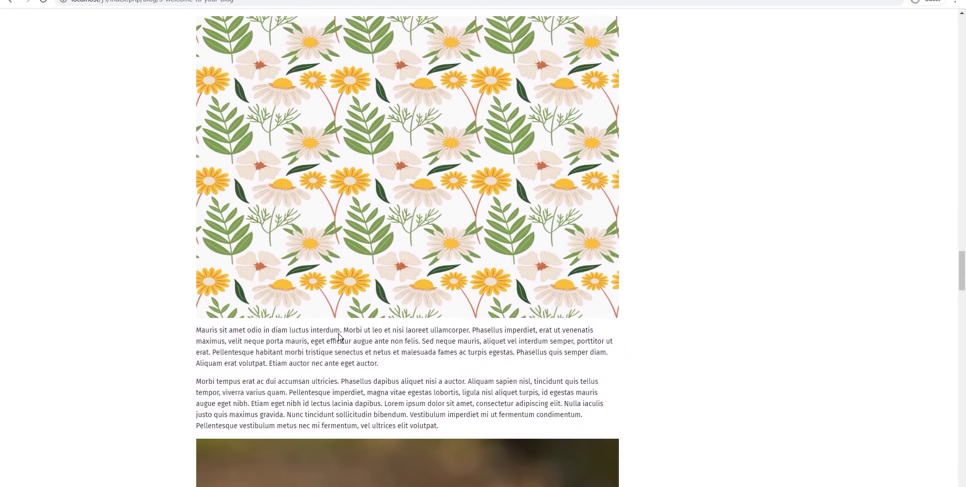
{"action": "scroll", "coordinate": [338, 336], "scroll_direction": "down", "scroll_amount": 11}
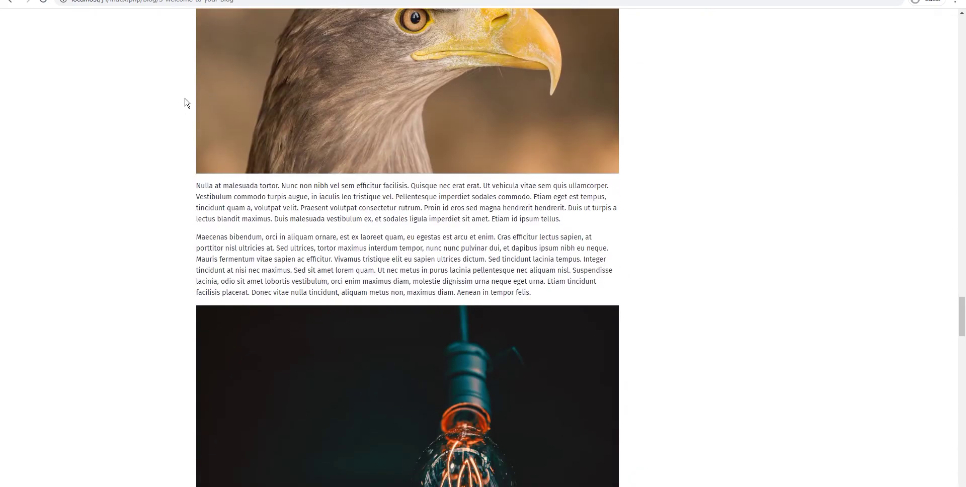
Step: In the admin tab, find the Content - ImageLazyloading plugin under System > Plugins by searching 'lazy', and open it
{"action": "key", "text": "ctrl+Tab"}
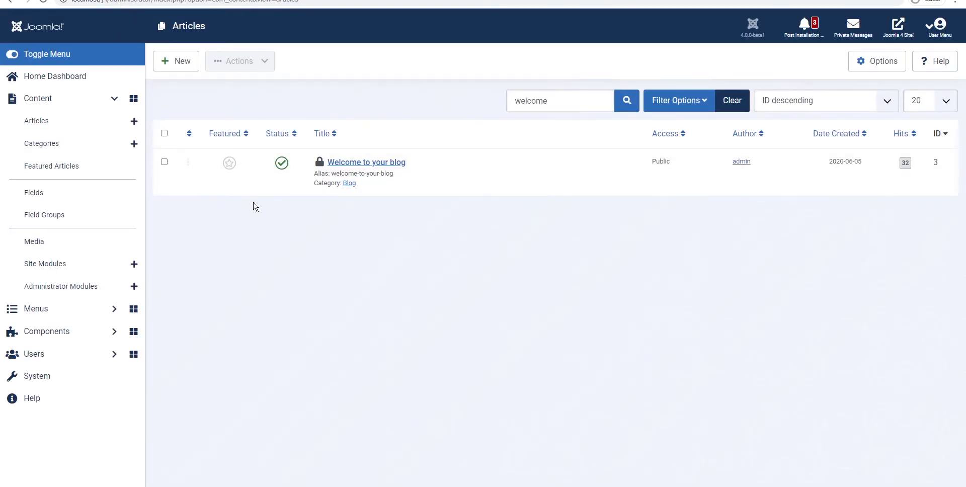
{"action": "left_click", "coordinate": [39, 377]}
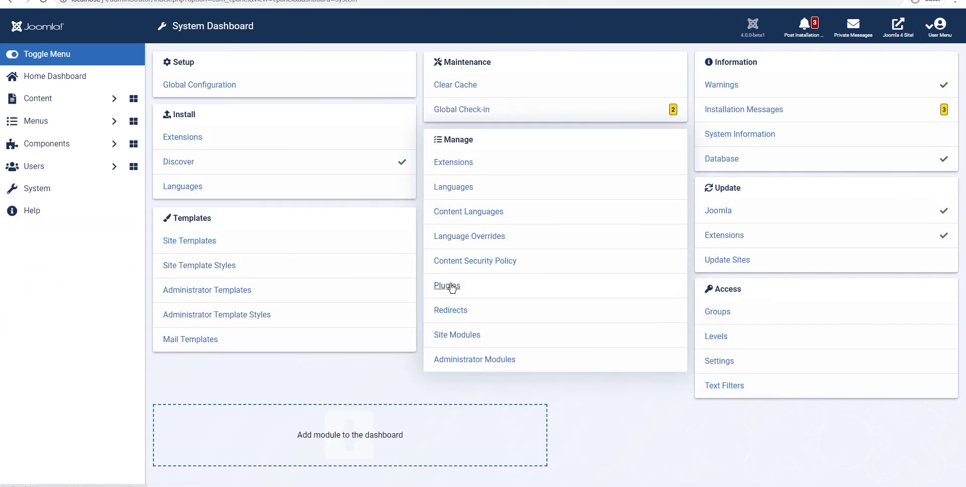
{"action": "left_click", "coordinate": [450, 285]}
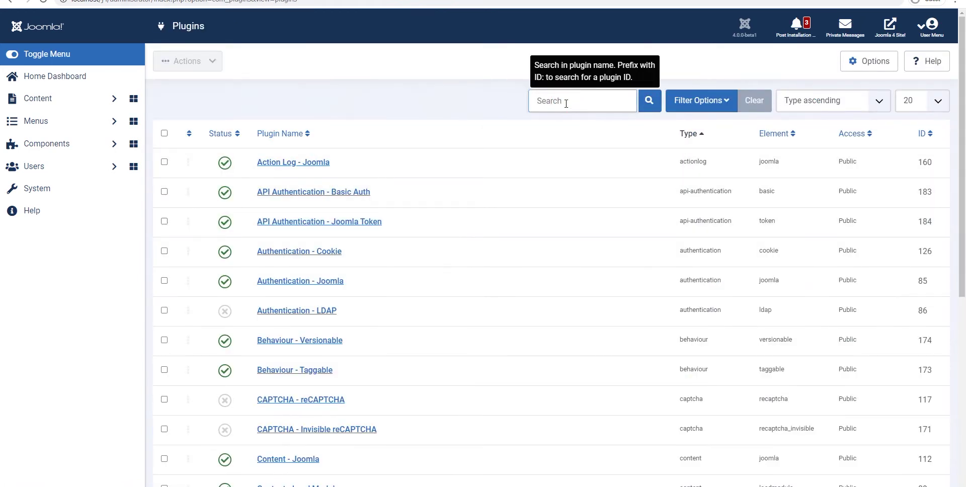
{"action": "left_click", "coordinate": [566, 103]}
{"action": "left_click", "coordinate": [649, 100]}
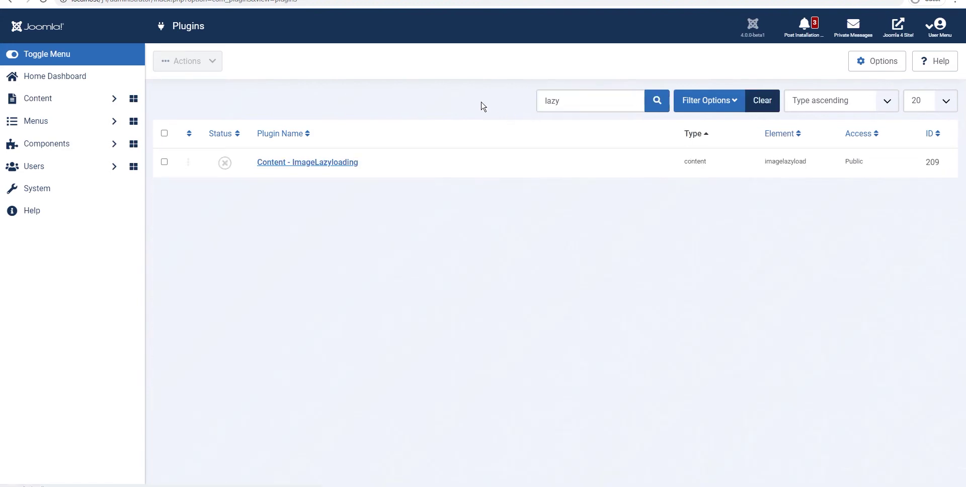
{"action": "left_click", "coordinate": [323, 162]}
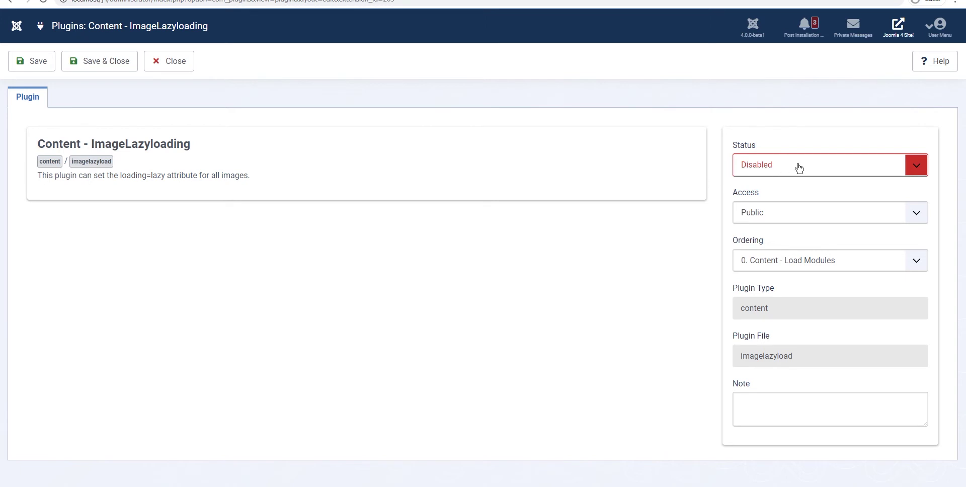
Step: Set the Content - ImageLazyloading plugin status to Enabled and Save & Close
{"action": "left_click", "coordinate": [784, 171]}
{"action": "left_click", "coordinate": [770, 187]}
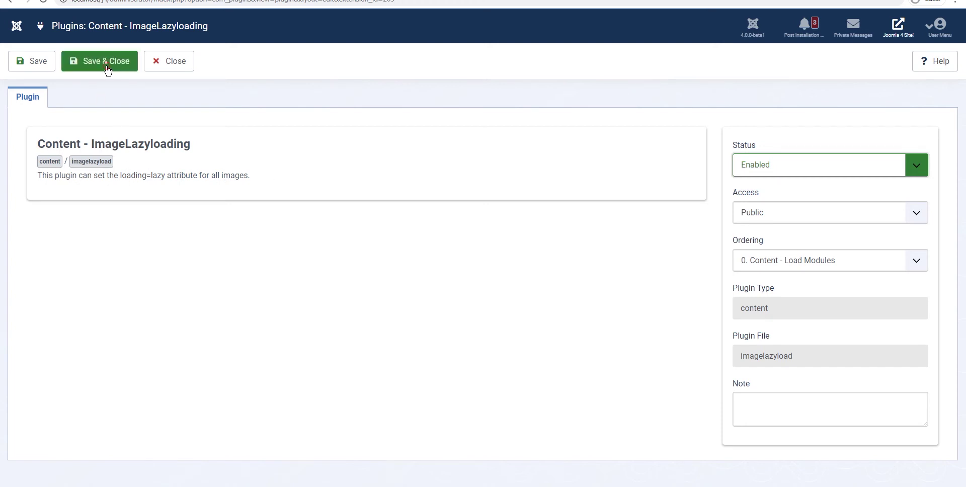
{"action": "left_click", "coordinate": [108, 69]}
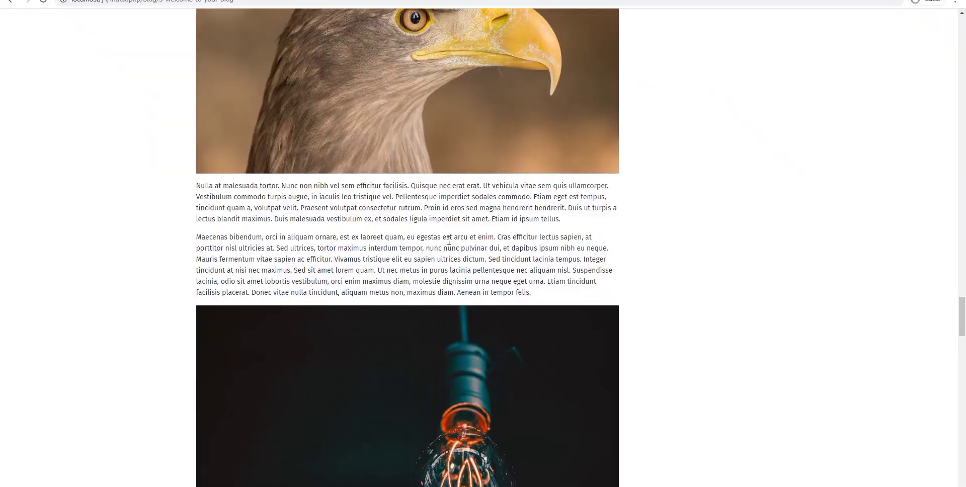
Step: Briefly open developer tools, then close them and scroll back up the blog article
{"action": "key", "text": "F12"}
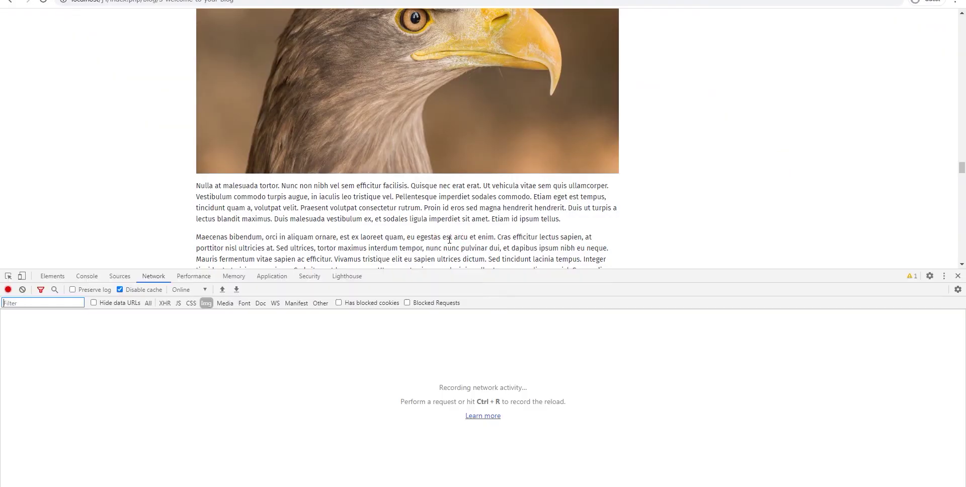
{"action": "scroll", "coordinate": [357, 136], "scroll_direction": "up", "scroll_amount": 10}
{"action": "scroll", "coordinate": [359, 143], "scroll_direction": "up", "scroll_amount": 10}
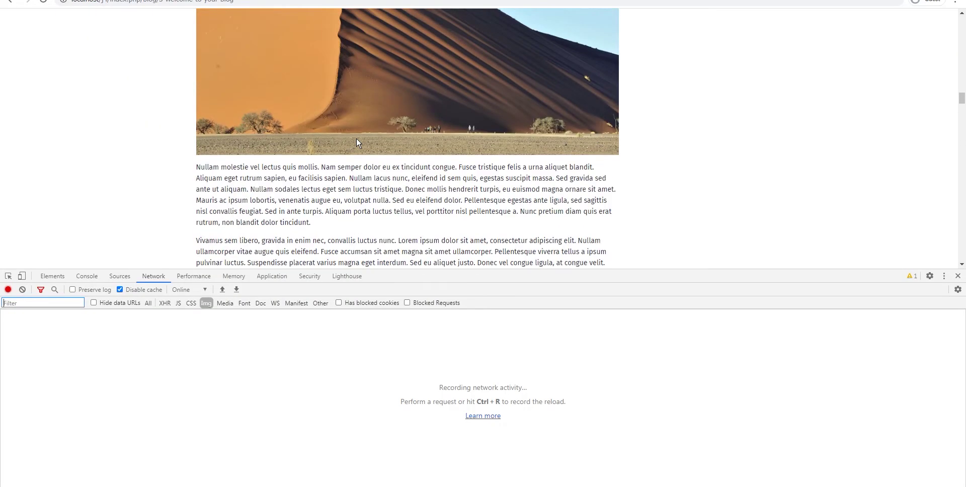
{"action": "left_click", "coordinate": [957, 275]}
{"action": "scroll", "coordinate": [560, 146], "scroll_direction": "up", "scroll_amount": 15}
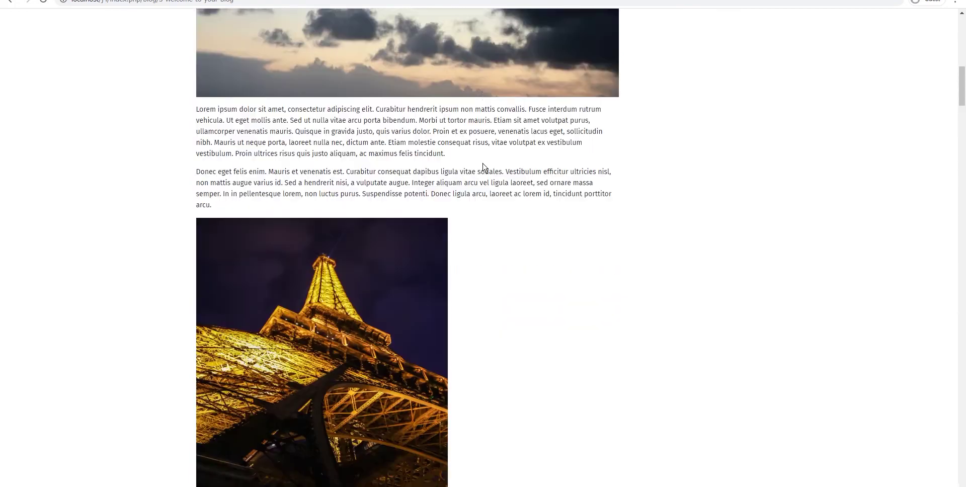
Step: Scroll down through all the article's photos from the airplane to the light bulb, then return to the header
{"action": "scroll", "coordinate": [454, 186], "scroll_direction": "down", "scroll_amount": 5}
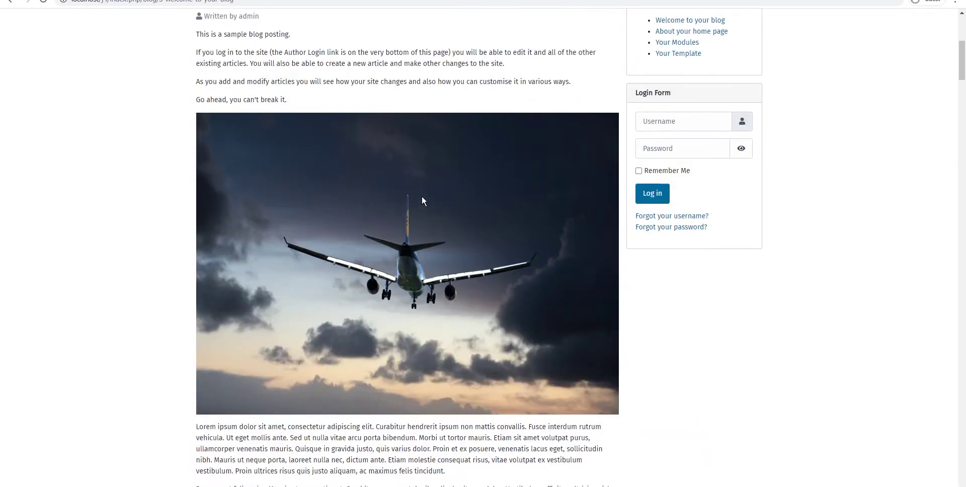
{"action": "scroll", "coordinate": [422, 196], "scroll_direction": "down", "scroll_amount": 17}
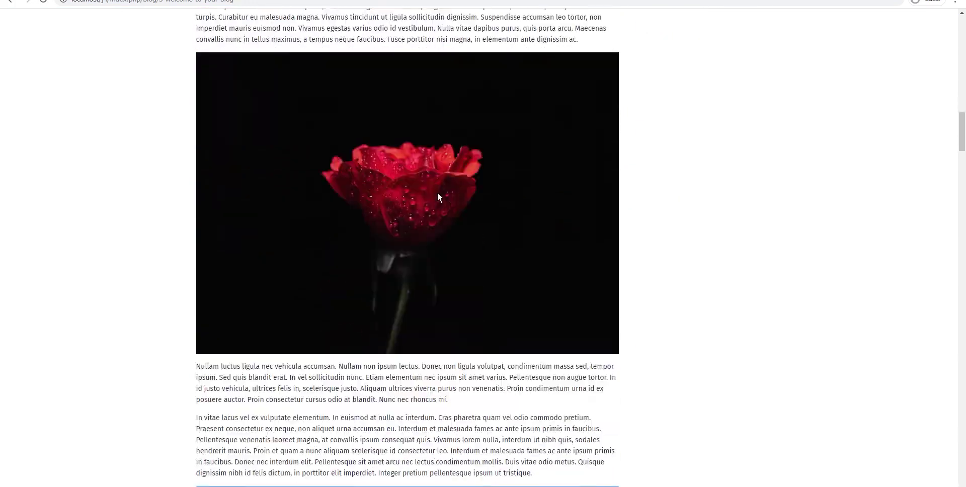
{"action": "scroll", "coordinate": [438, 196], "scroll_direction": "down", "scroll_amount": 13}
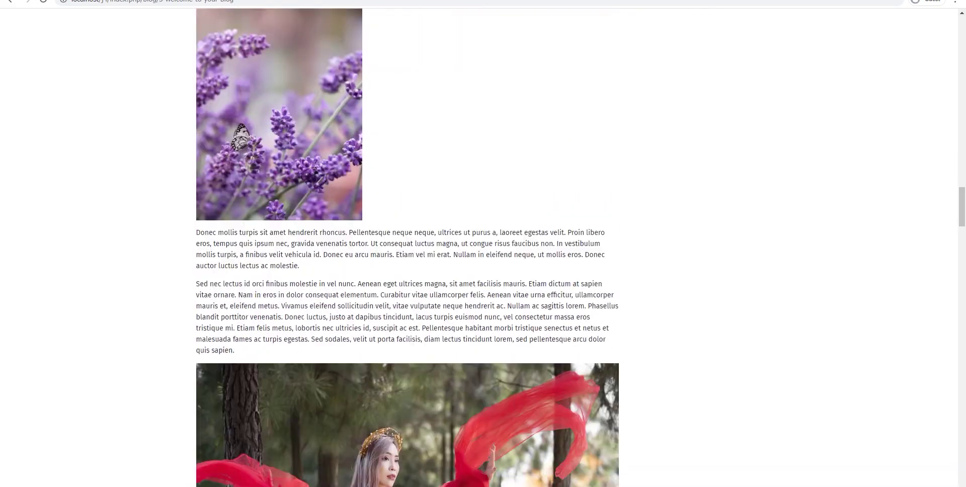
{"action": "scroll", "coordinate": [405, 243], "scroll_direction": "down", "scroll_amount": 20}
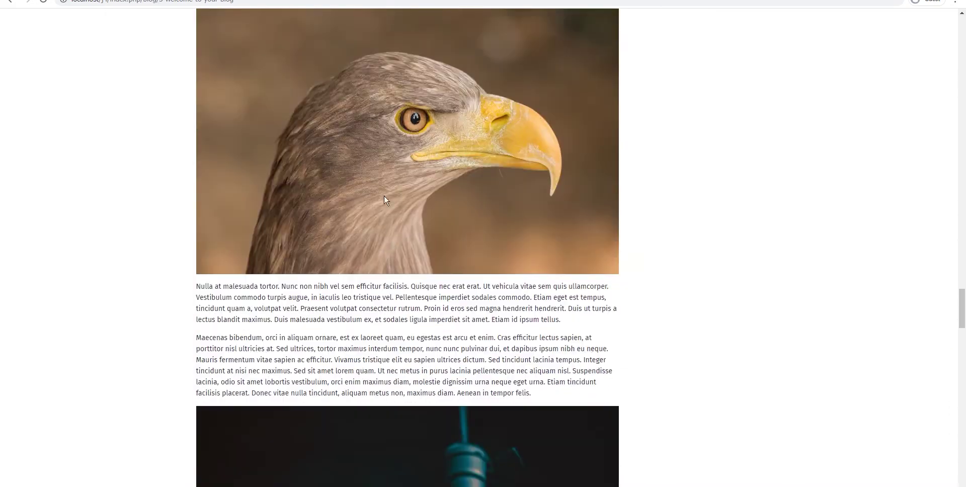
{"action": "scroll", "coordinate": [397, 241], "scroll_direction": "down", "scroll_amount": 20}
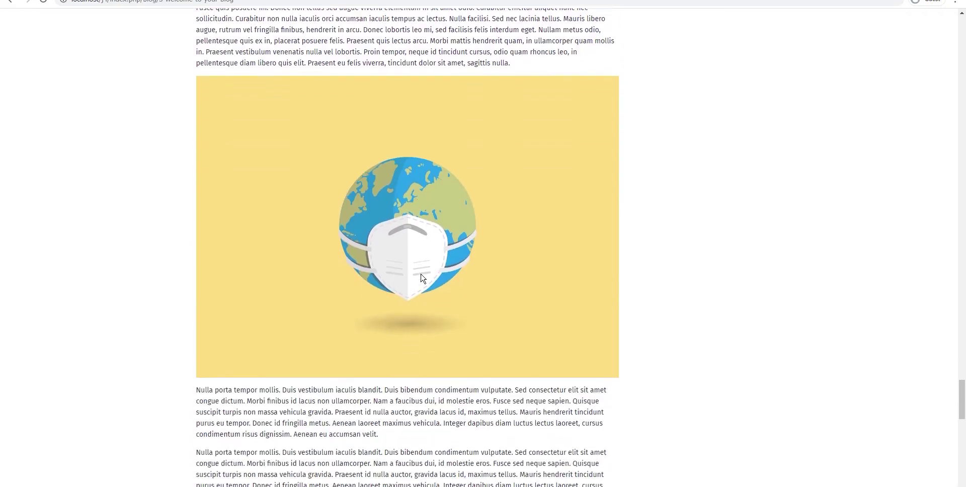
{"action": "scroll", "coordinate": [422, 278], "scroll_direction": "down", "scroll_amount": 16}
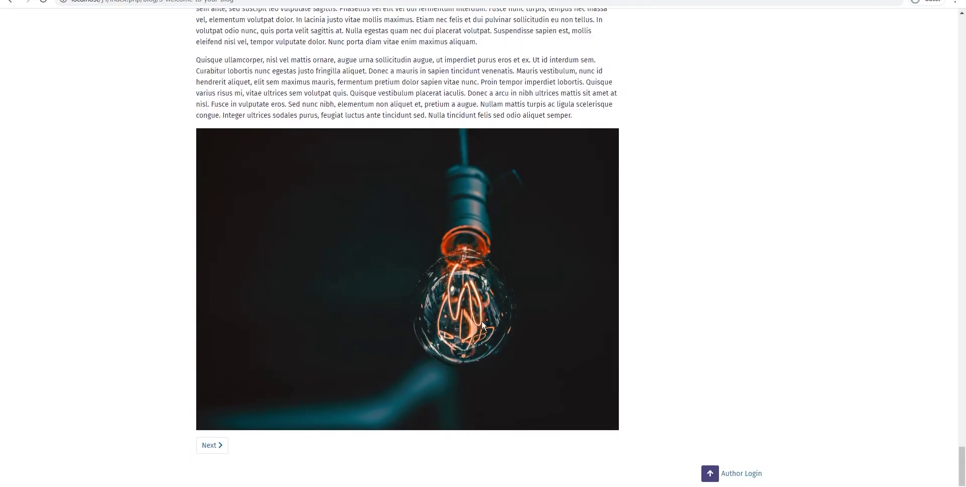
{"action": "left_click_drag", "start_coordinate": [961, 461], "coordinate": [963, 16]}
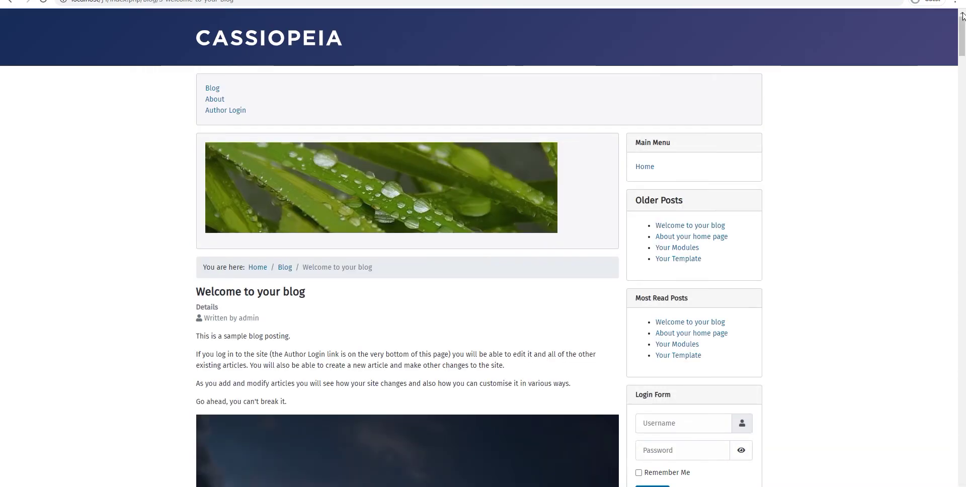
Step: Reload the blog page with the DevTools image-filtered Network list showing logo.svg and five JPEGs, raindrops through nabibia
{"action": "key", "text": "F12"}
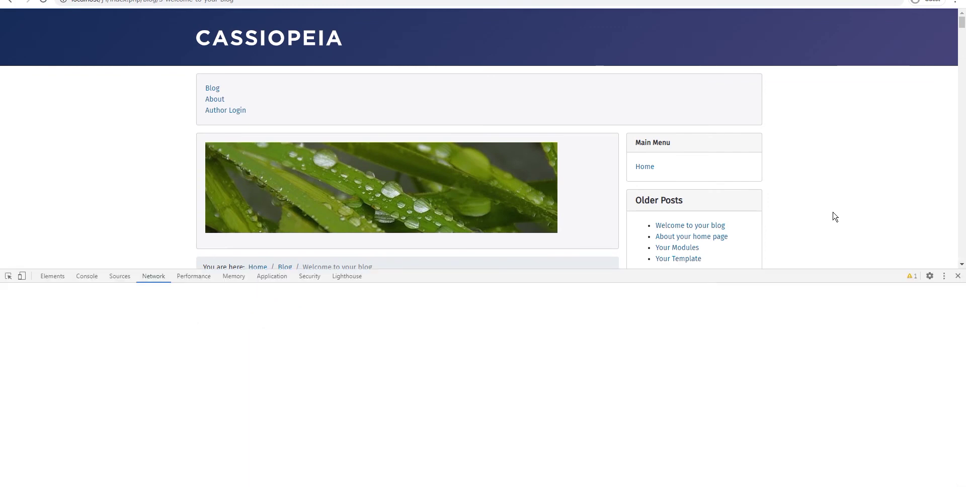
{"action": "right_click", "coordinate": [121, 166]}
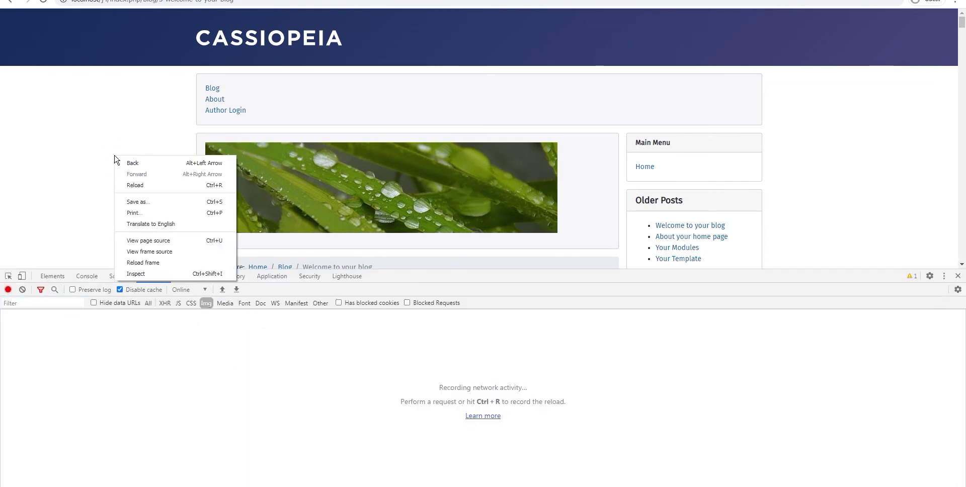
{"action": "left_click", "coordinate": [207, 304]}
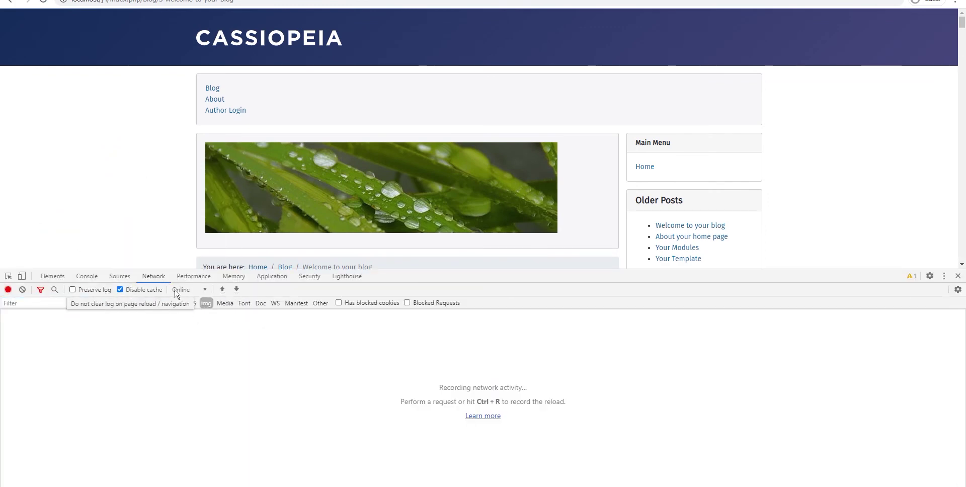
{"action": "left_click", "coordinate": [43, 2]}
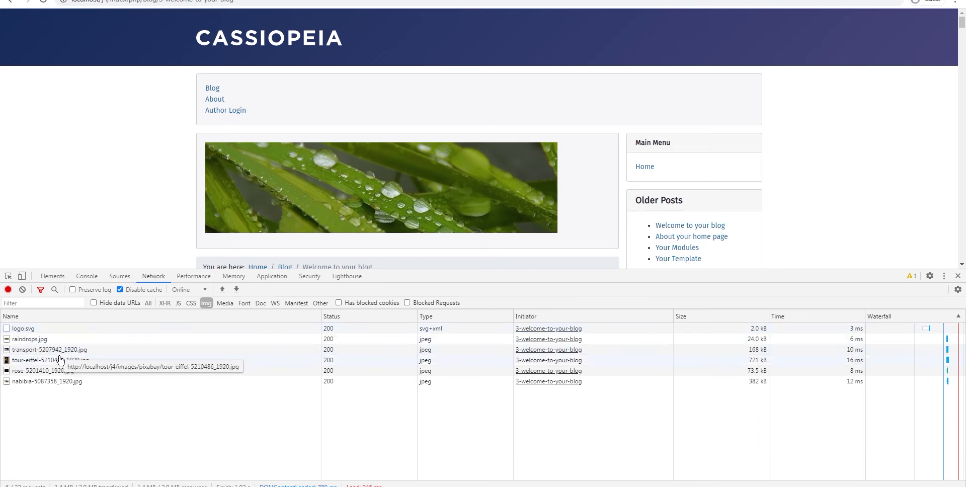
{"action": "left_click_drag", "start_coordinate": [344, 48], "coordinate": [200, 36]}
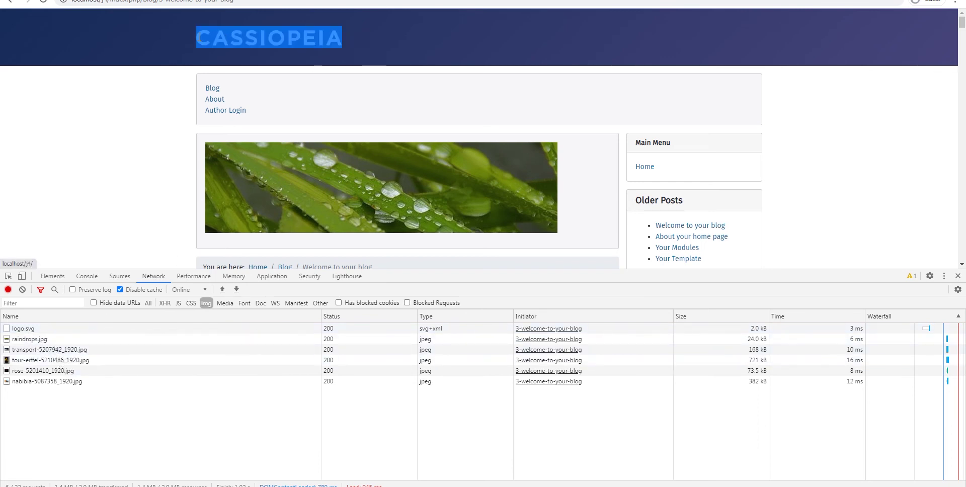
{"action": "left_click", "coordinate": [113, 133]}
{"action": "left_click_drag", "start_coordinate": [591, 180], "coordinate": [329, 170]}
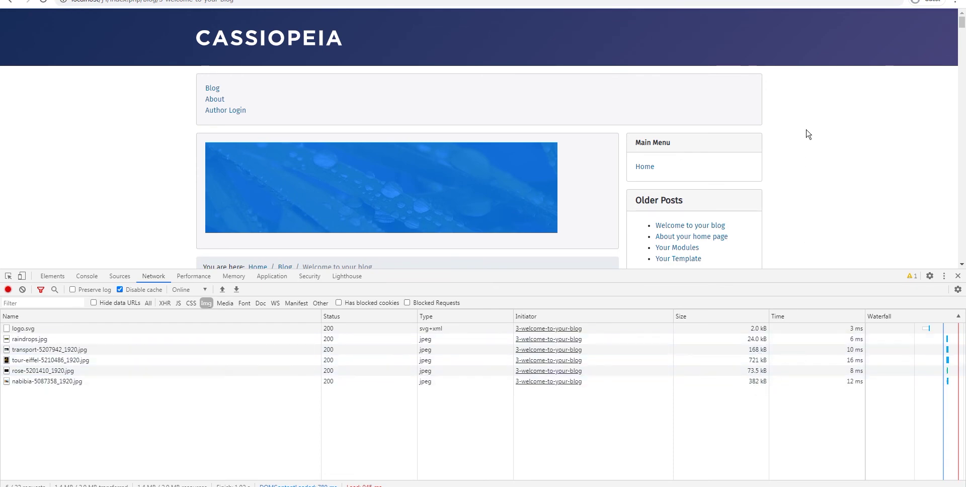
Step: Scroll down the article so lavender, girl, flower, eagle, tree, water and bulb images load lazily, fifteen in all
{"action": "scroll", "coordinate": [821, 155], "scroll_direction": "down", "scroll_amount": 1}
{"action": "scroll", "coordinate": [821, 155], "scroll_direction": "down", "scroll_amount": 10}
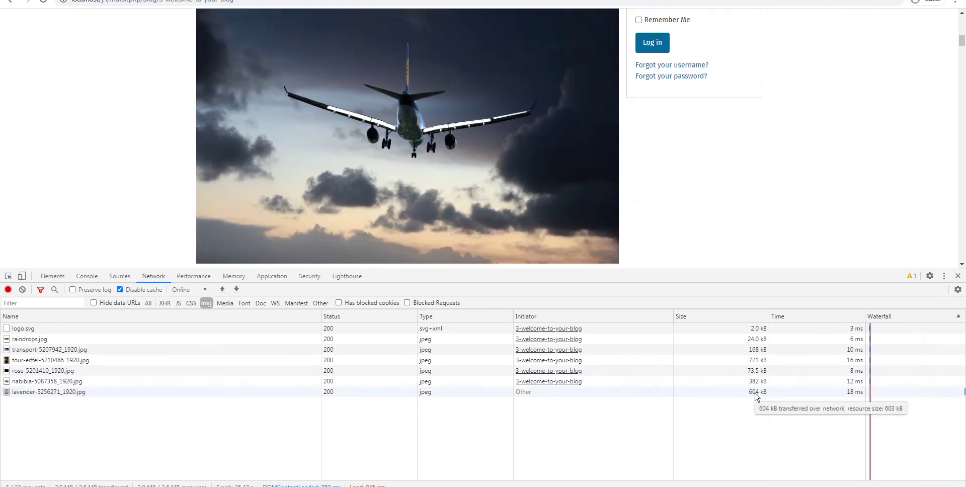
{"action": "scroll", "coordinate": [805, 174], "scroll_direction": "down", "scroll_amount": 15}
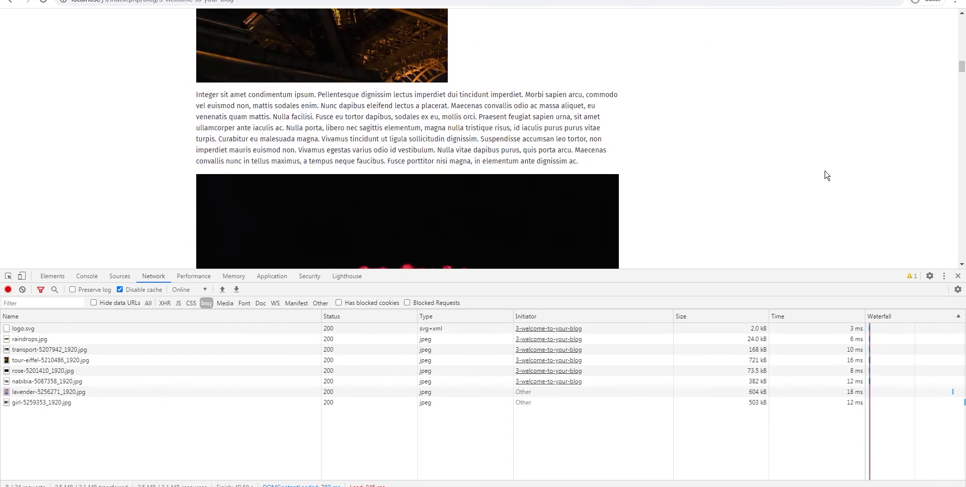
{"action": "scroll", "coordinate": [771, 174], "scroll_direction": "down", "scroll_amount": 1}
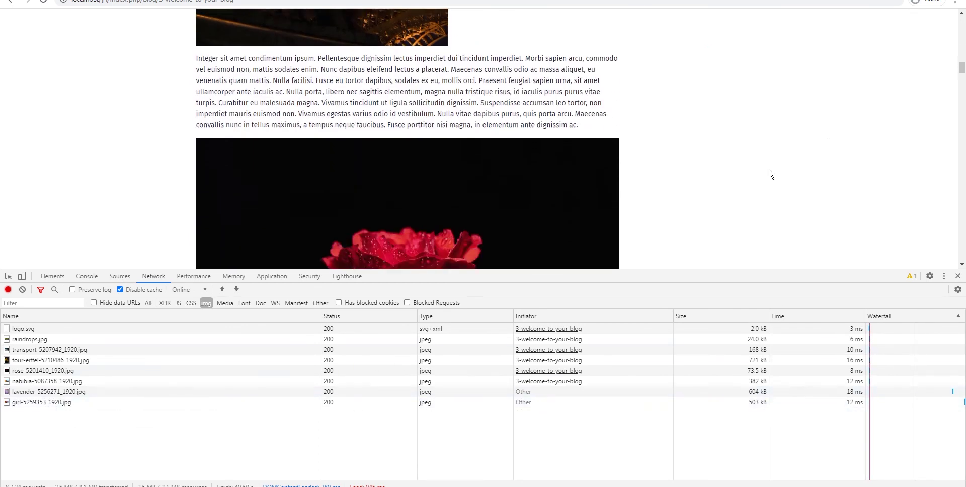
{"action": "scroll", "coordinate": [771, 174], "scroll_direction": "down", "scroll_amount": 18}
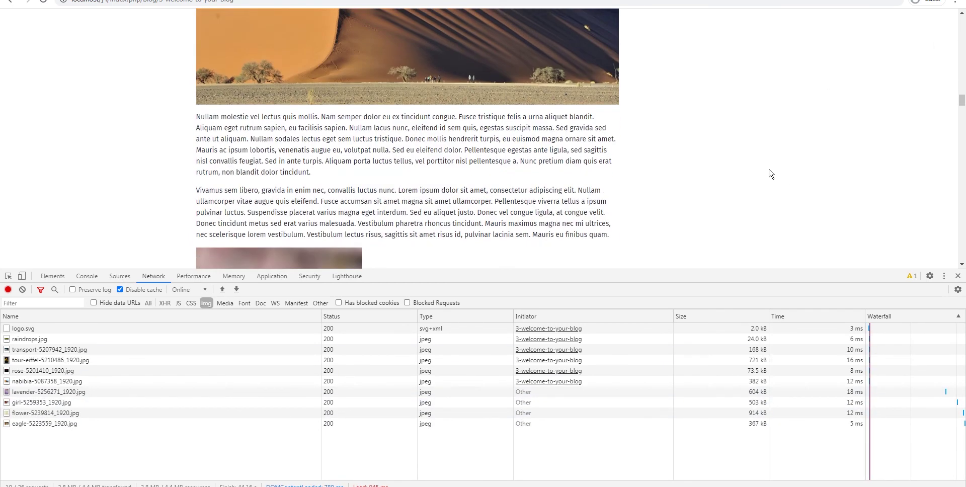
{"action": "scroll", "coordinate": [771, 174], "scroll_direction": "down", "scroll_amount": 11}
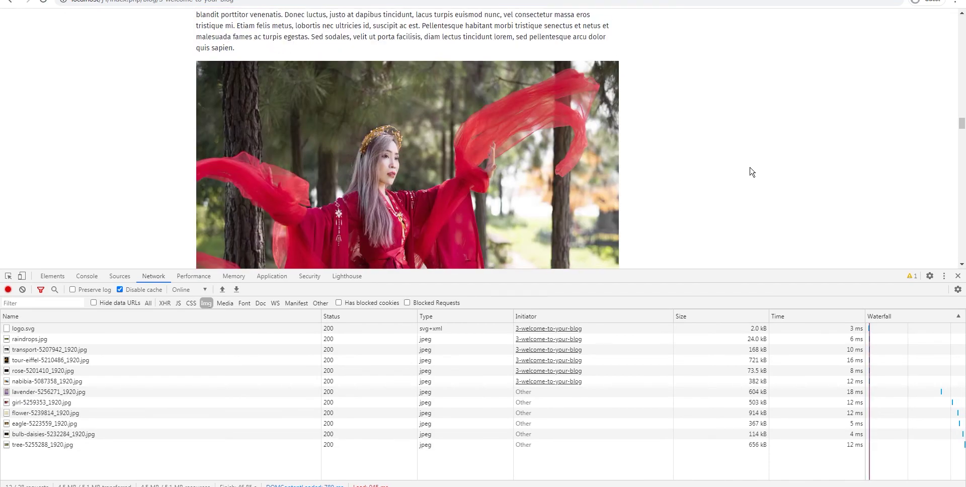
{"action": "scroll", "coordinate": [752, 172], "scroll_direction": "down", "scroll_amount": 4}
{"action": "scroll", "coordinate": [752, 172], "scroll_direction": "down", "scroll_amount": 10}
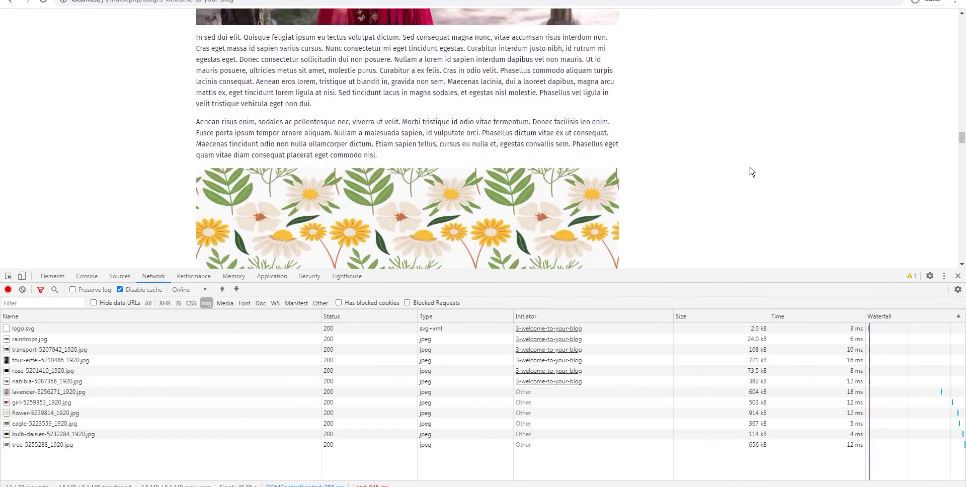
{"action": "scroll", "coordinate": [751, 171], "scroll_direction": "down", "scroll_amount": 5}
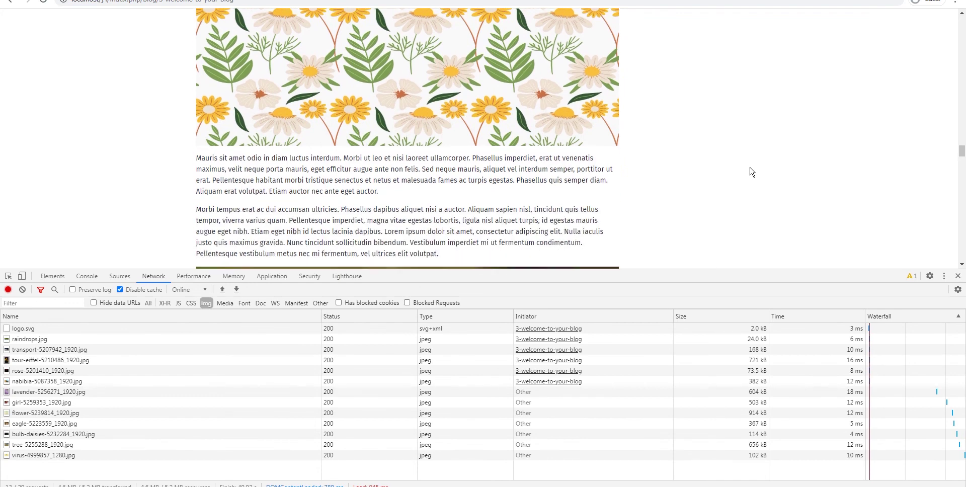
{"action": "scroll", "coordinate": [751, 171], "scroll_direction": "down", "scroll_amount": 2}
{"action": "scroll", "coordinate": [752, 172], "scroll_direction": "down", "scroll_amount": 2}
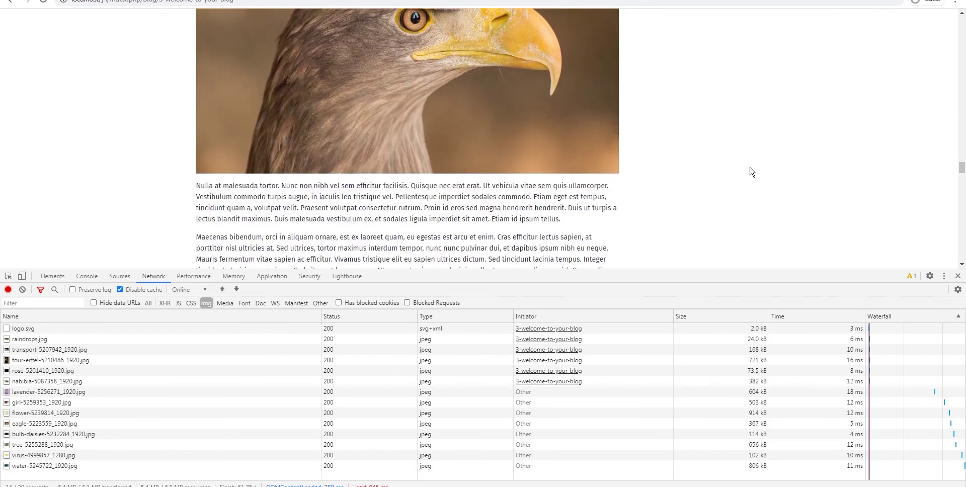
{"action": "scroll", "coordinate": [752, 172], "scroll_direction": "down", "scroll_amount": 8}
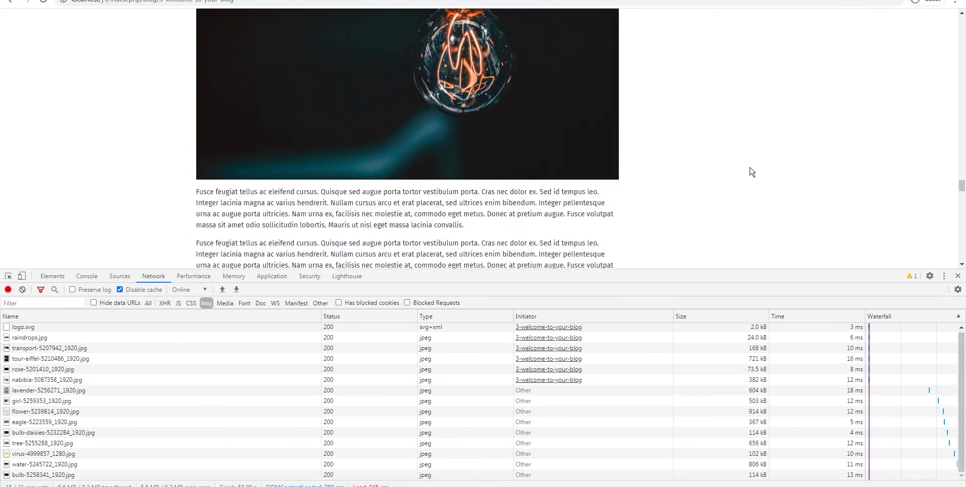
{"action": "scroll", "coordinate": [752, 172], "scroll_direction": "down", "scroll_amount": 8}
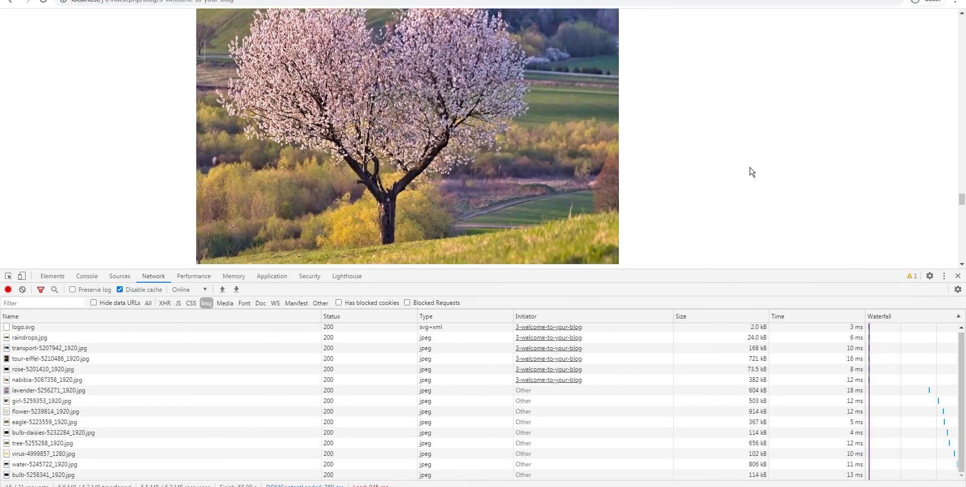